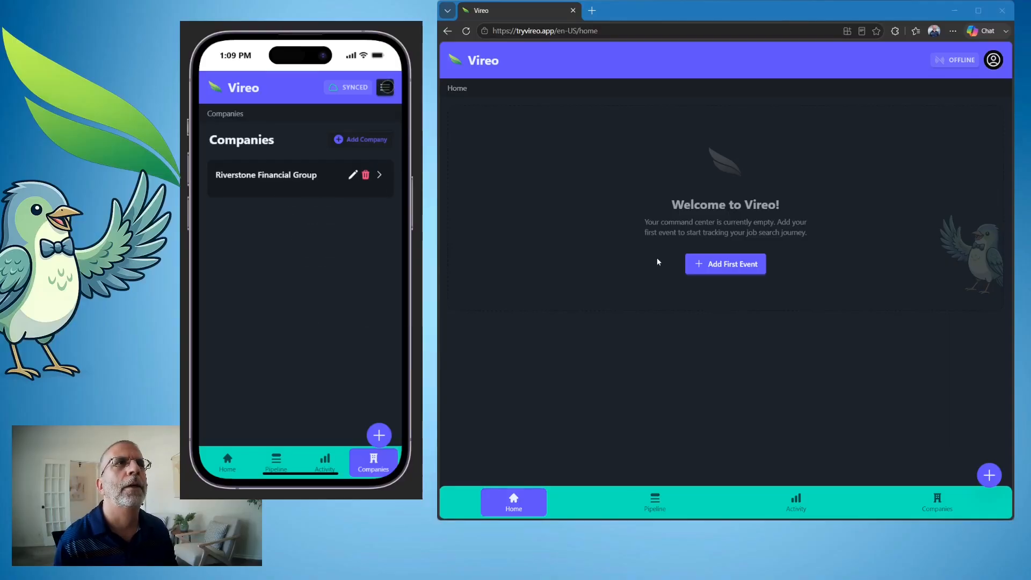
left_click(385, 87)
left_click(224, 238)
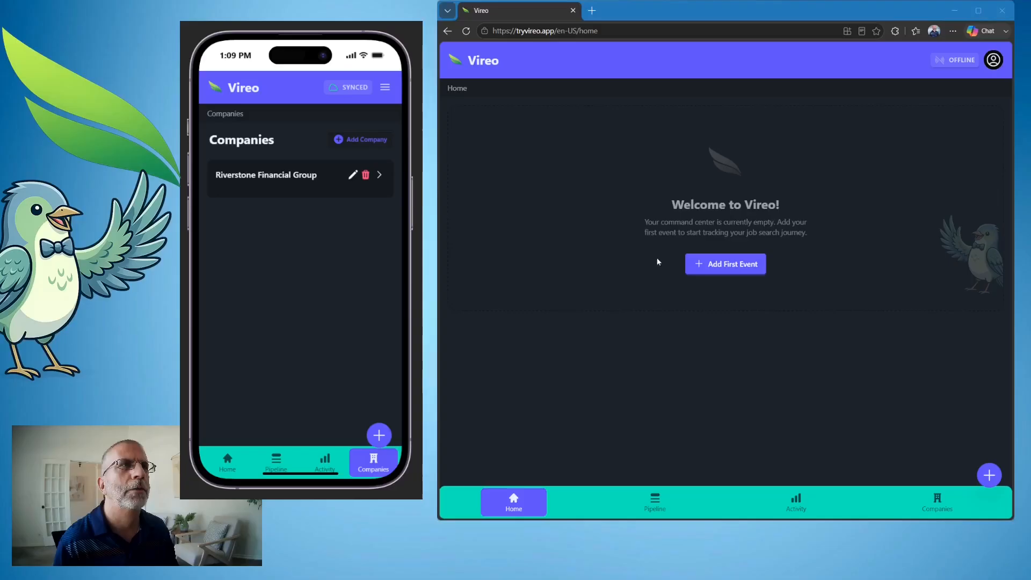
Enable sync for the browser session from the Companies page by signing in as an existing beta member.
left_click(937, 502)
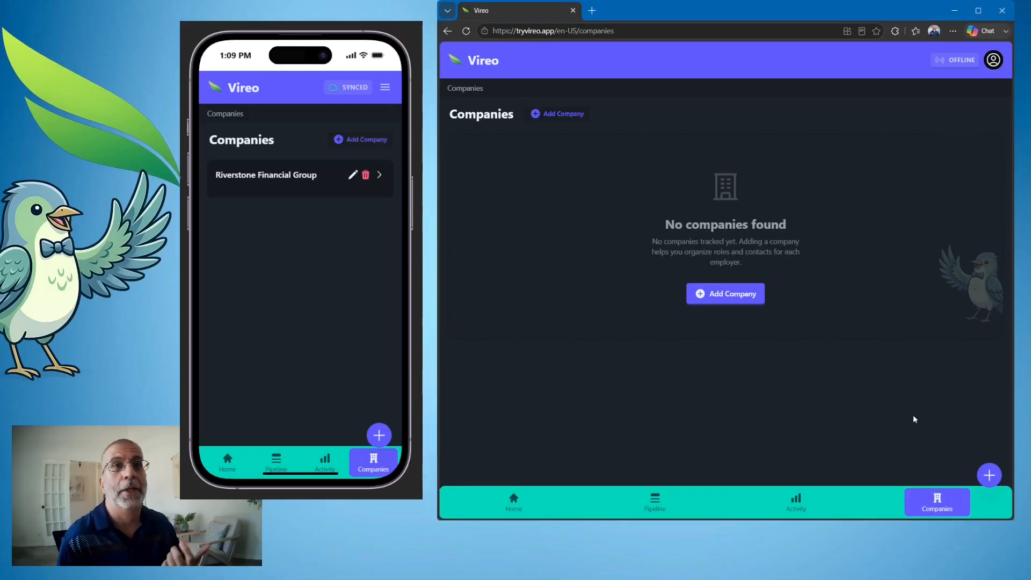
left_click(995, 61)
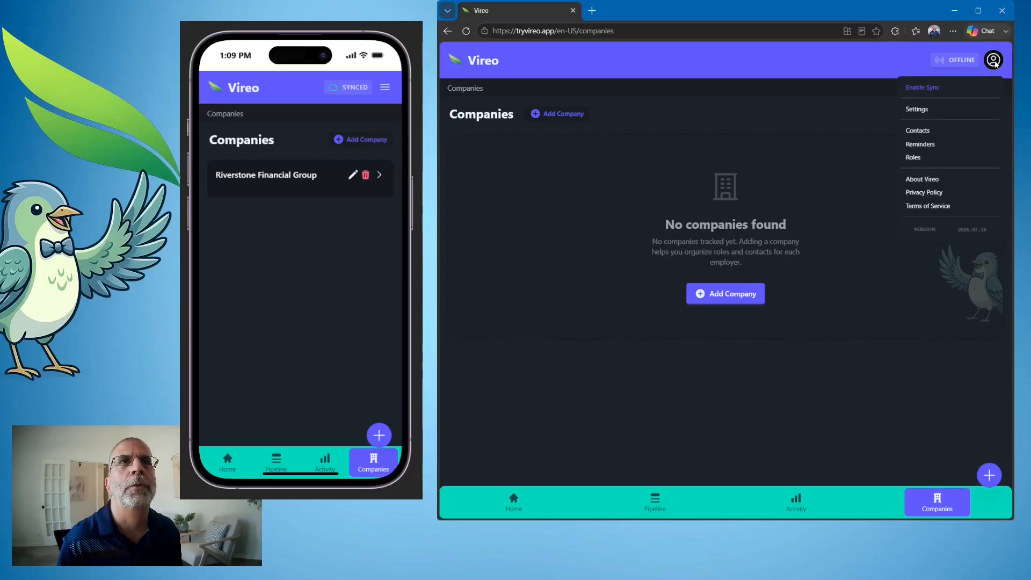
left_click(946, 87)
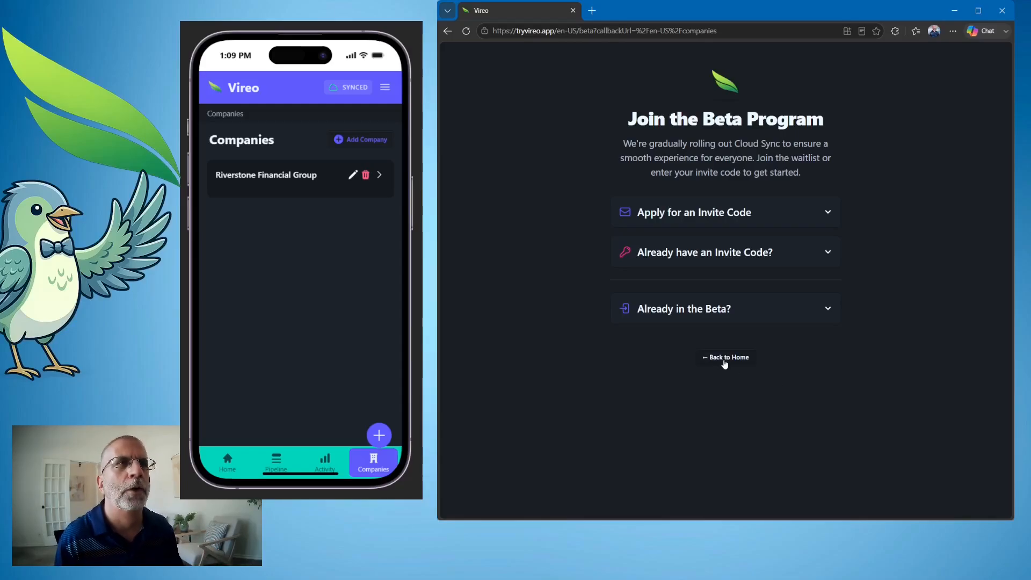
left_click(725, 311)
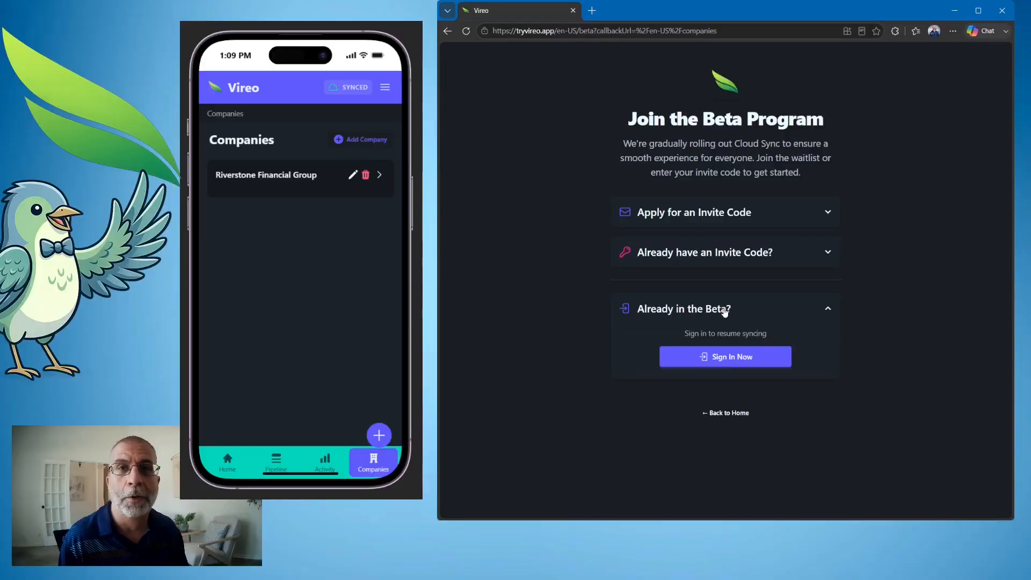
left_click(725, 357)
left_click(718, 317)
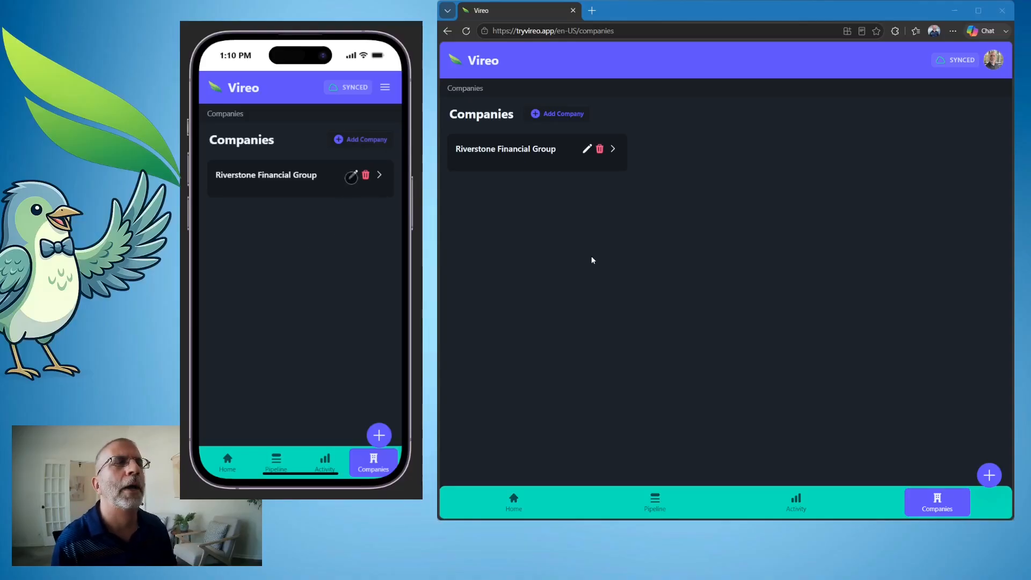
left_click(352, 177)
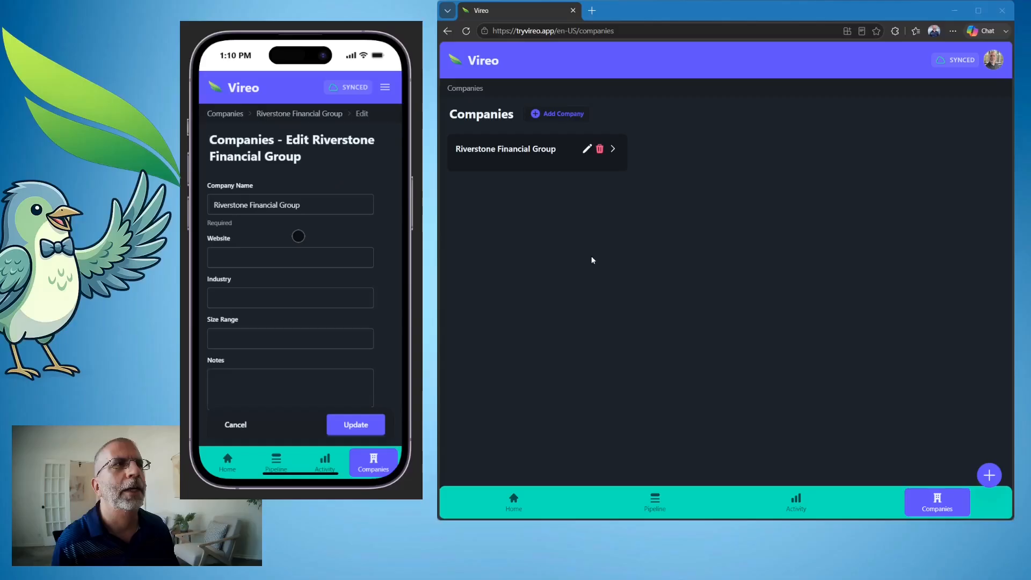
left_click(272, 259)
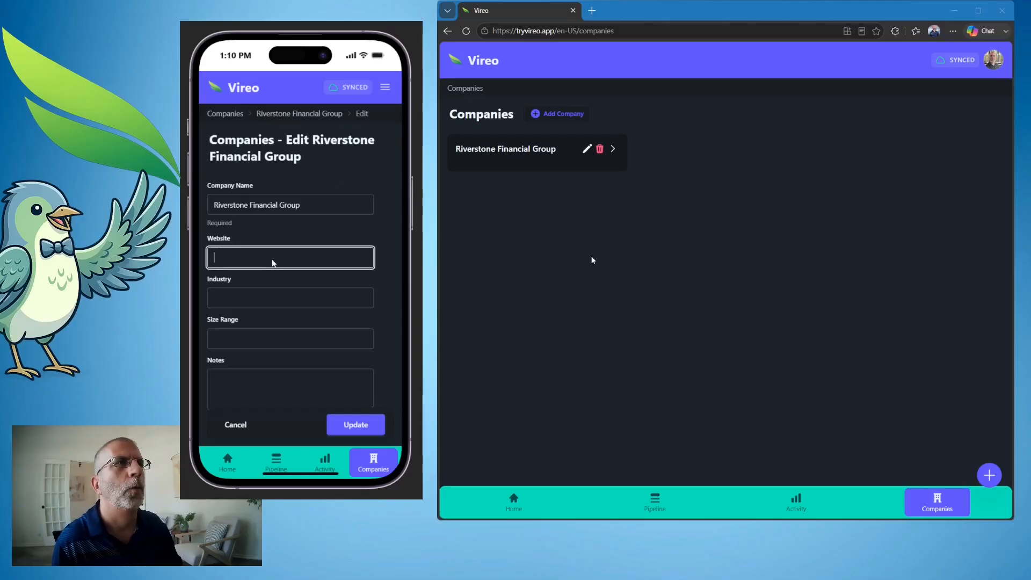
type("https://www.foo")
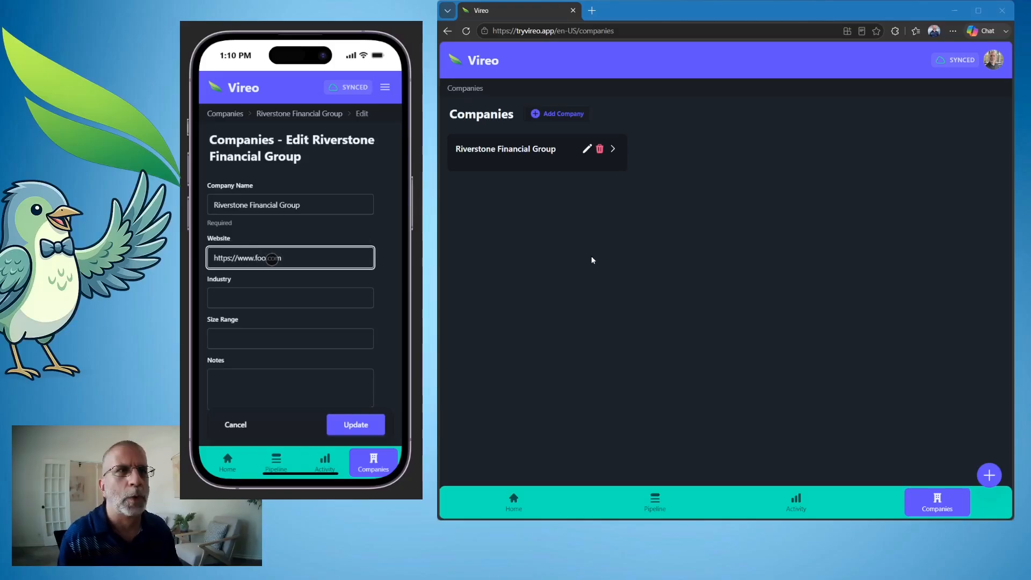
type(".com")
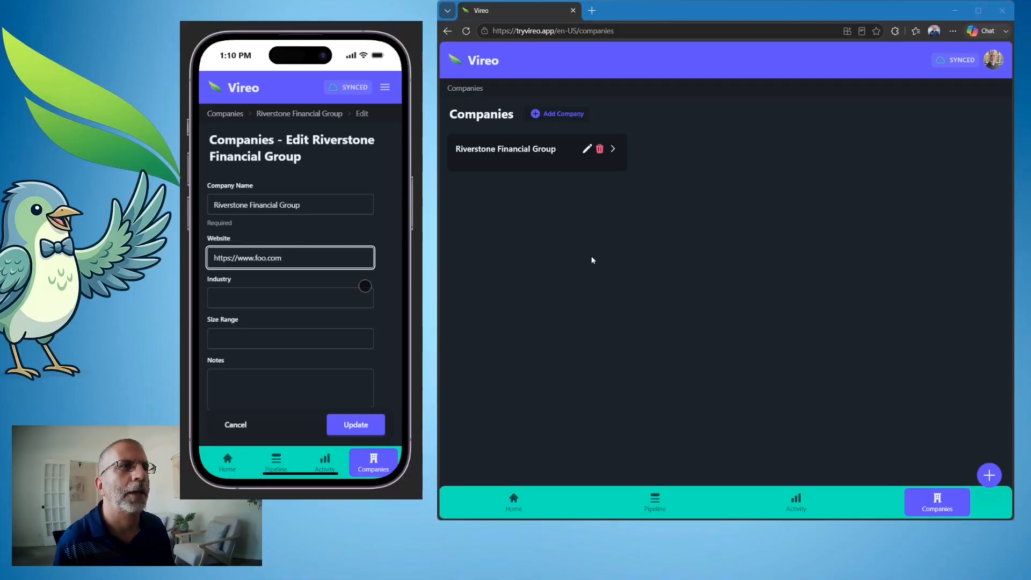
key("Tab")
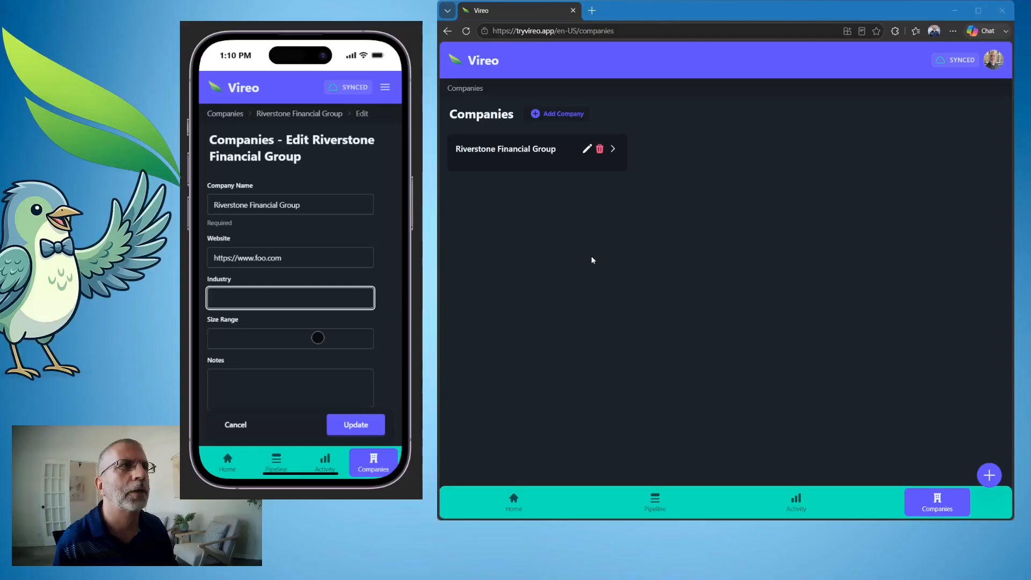
type("Finance")
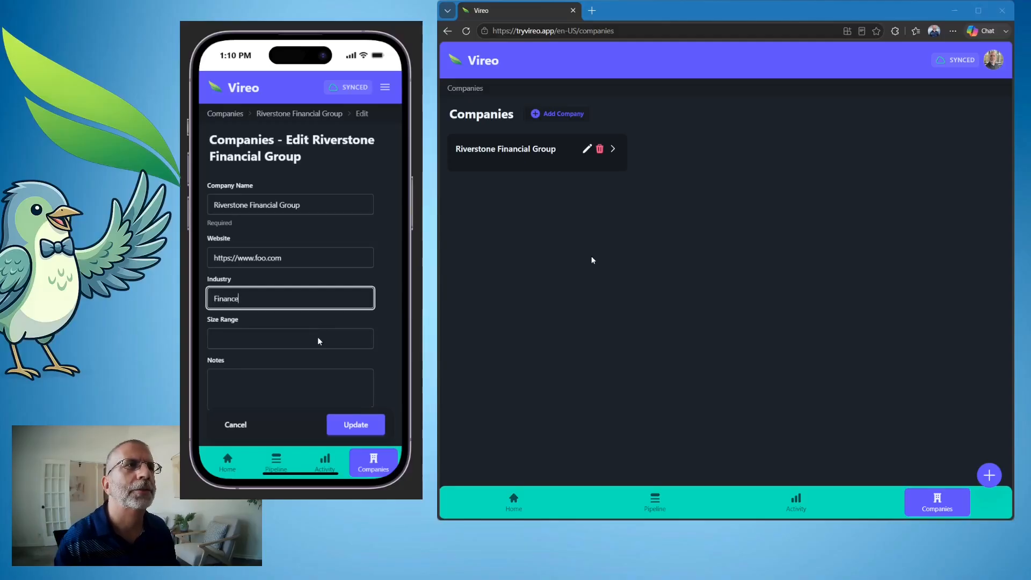
left_click(352, 423)
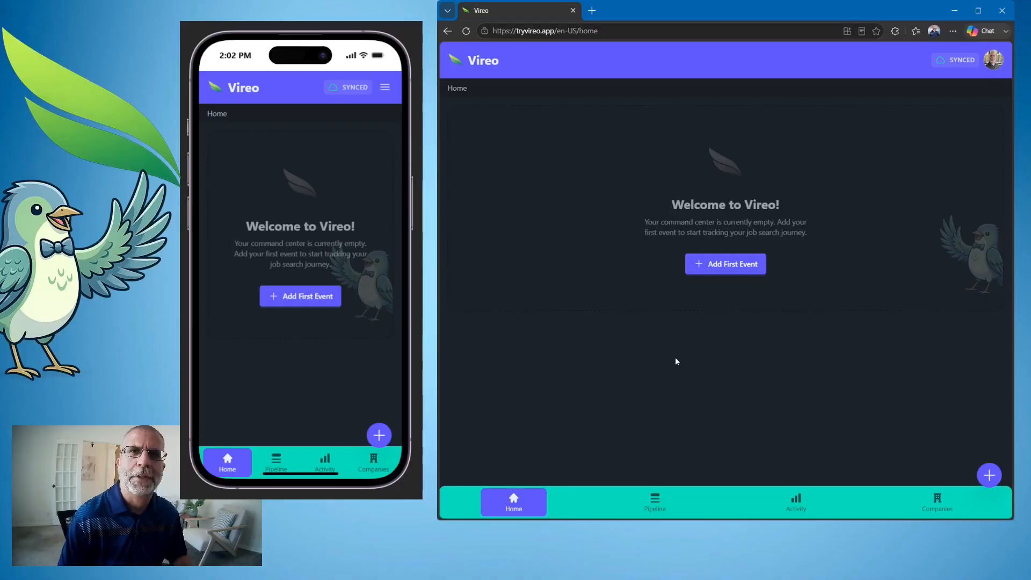
Start the first event in the browser and choose Applied as its event type.
left_click(730, 263)
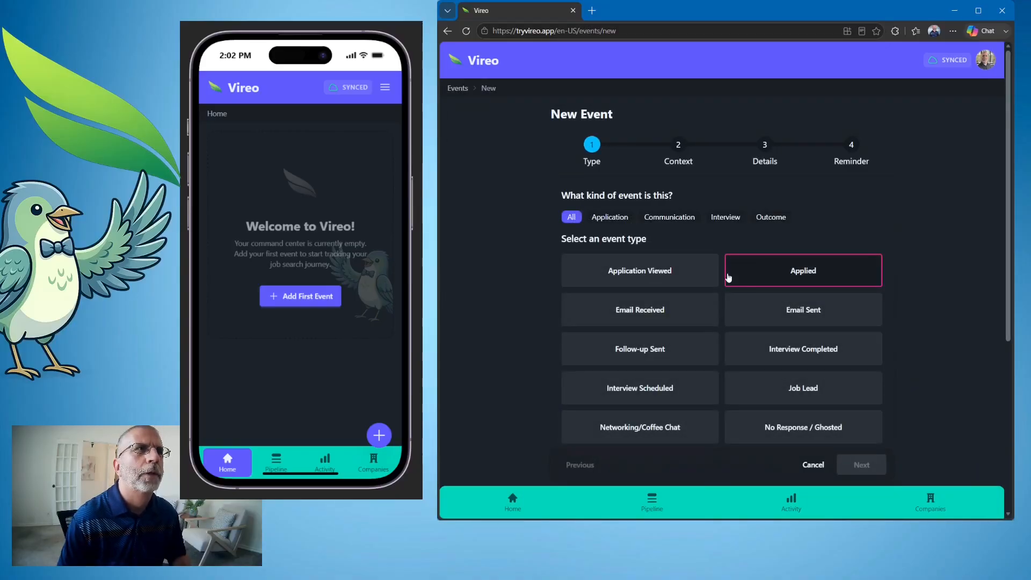
left_click(779, 277)
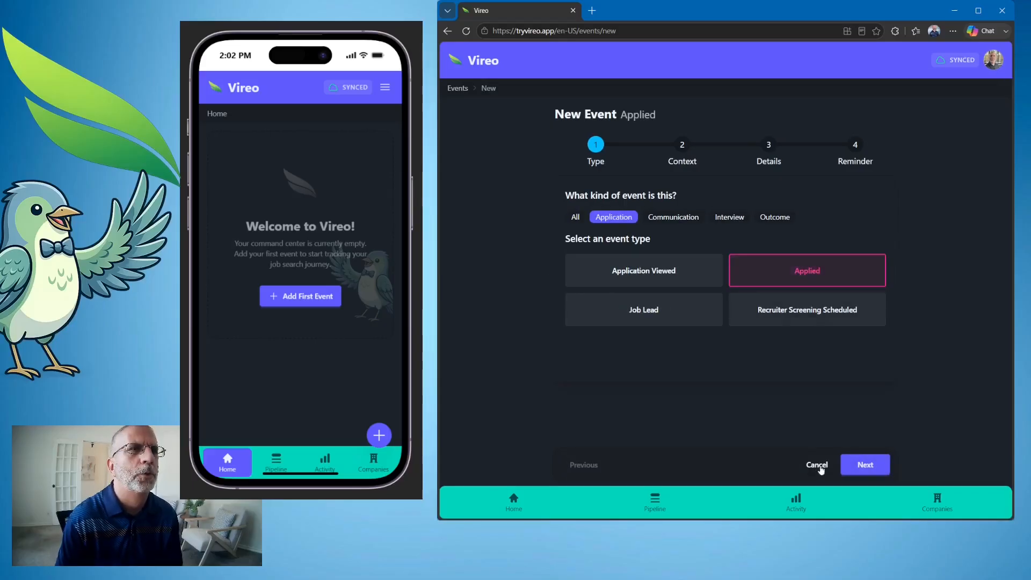
left_click(865, 465)
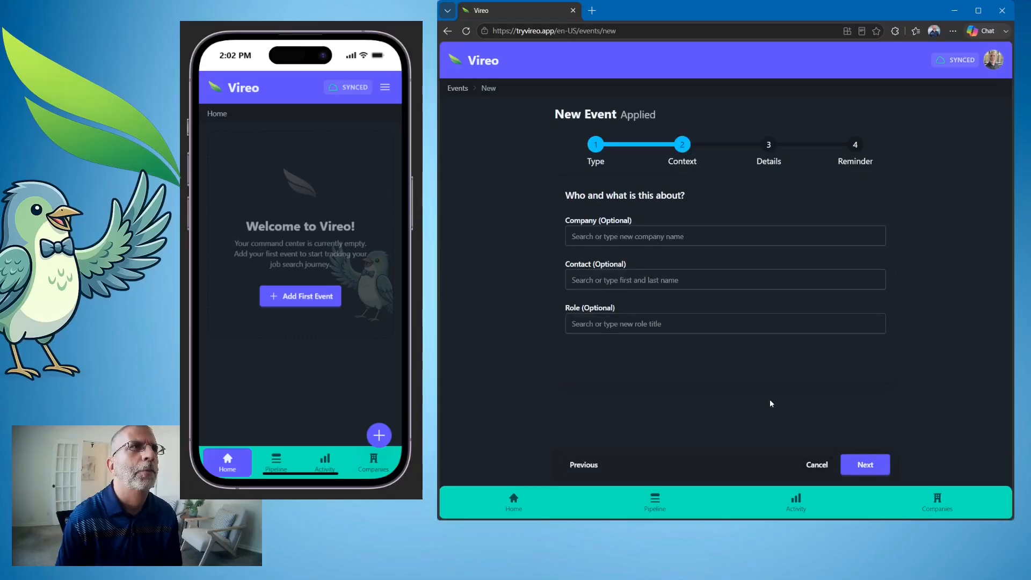
Set the event's company to Riverstone Financial Group and its role to Software Engineer, leaving the contact empty.
left_click(646, 235)
type("a")
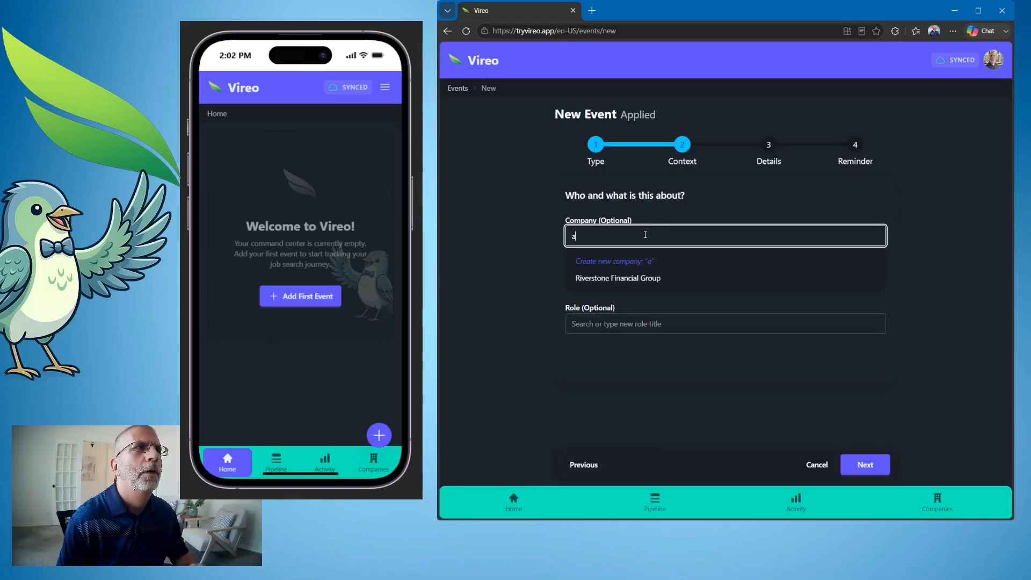
left_click(648, 283)
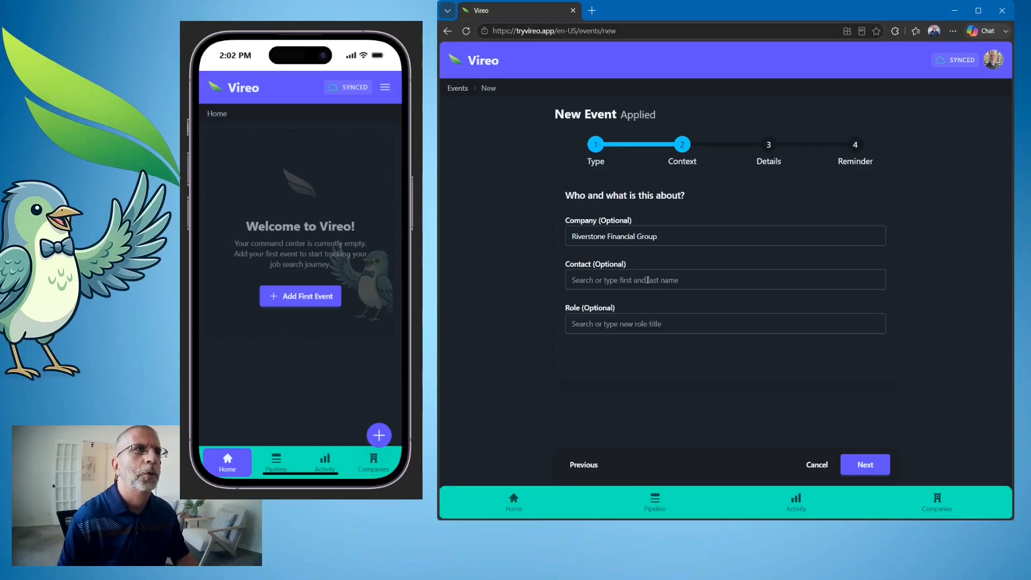
left_click(635, 325)
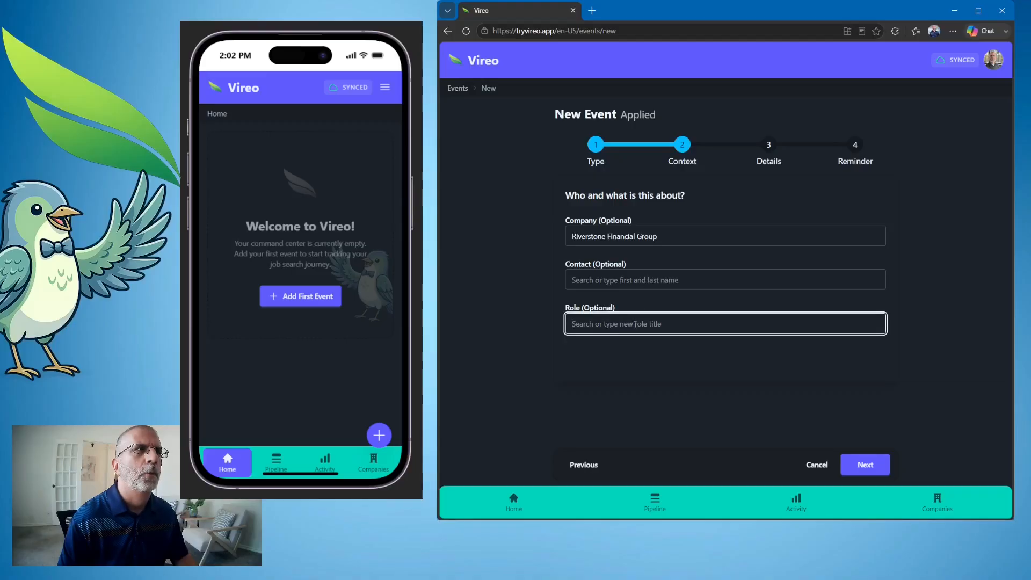
type("Software Engineer")
key("Return")
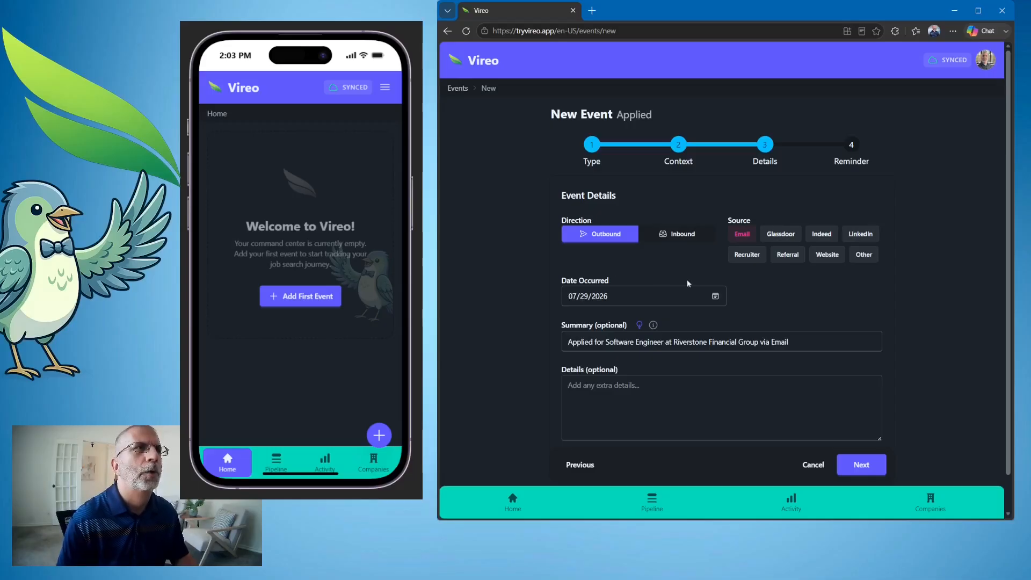
Set the event's source to Indeed, leave the extra details blank, and continue to the reminder stage.
scroll(770, 326, "down", 1)
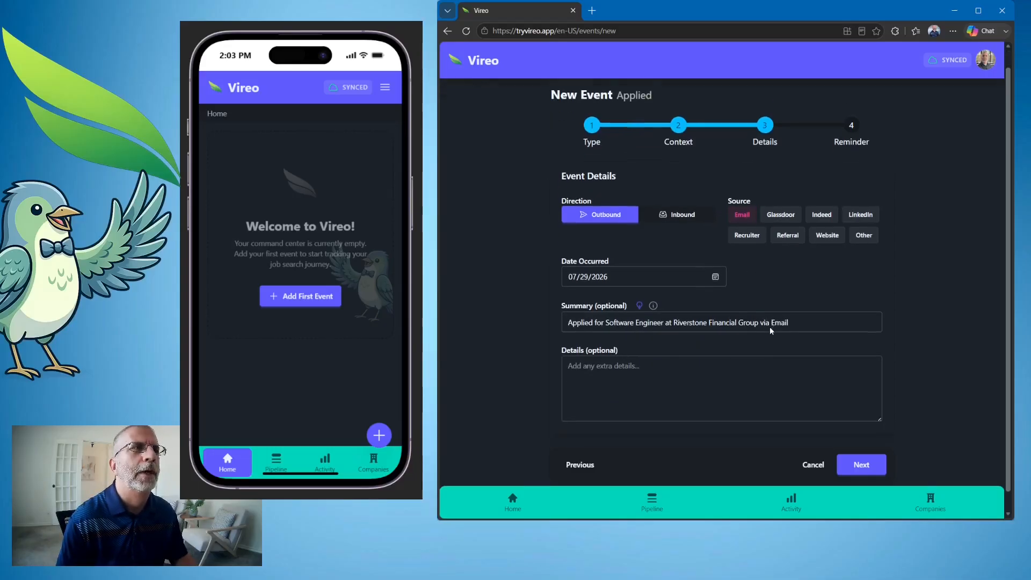
scroll(770, 327, "up", 1)
left_click(826, 235)
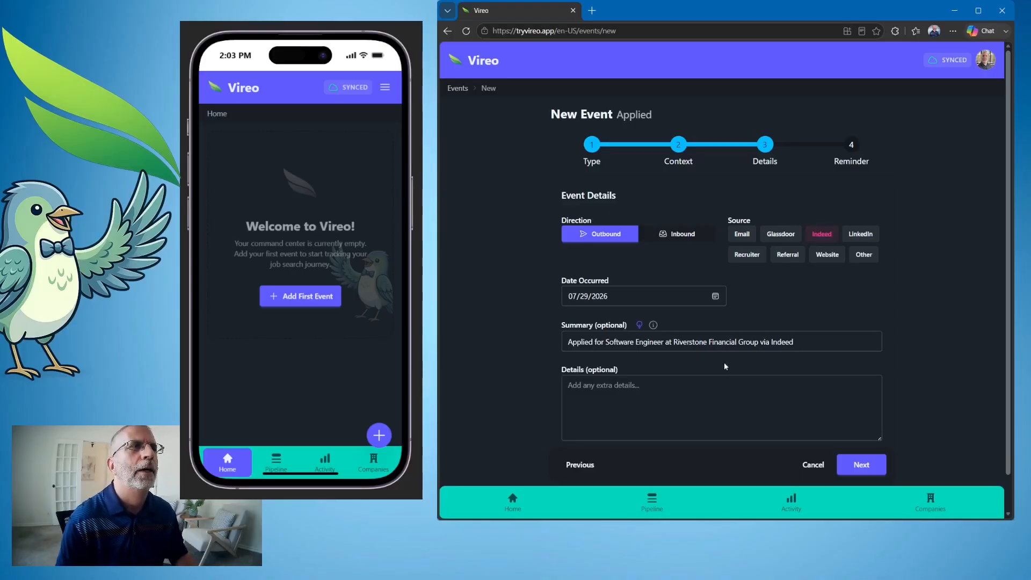
left_click(709, 391)
scroll(712, 391, "down", 3)
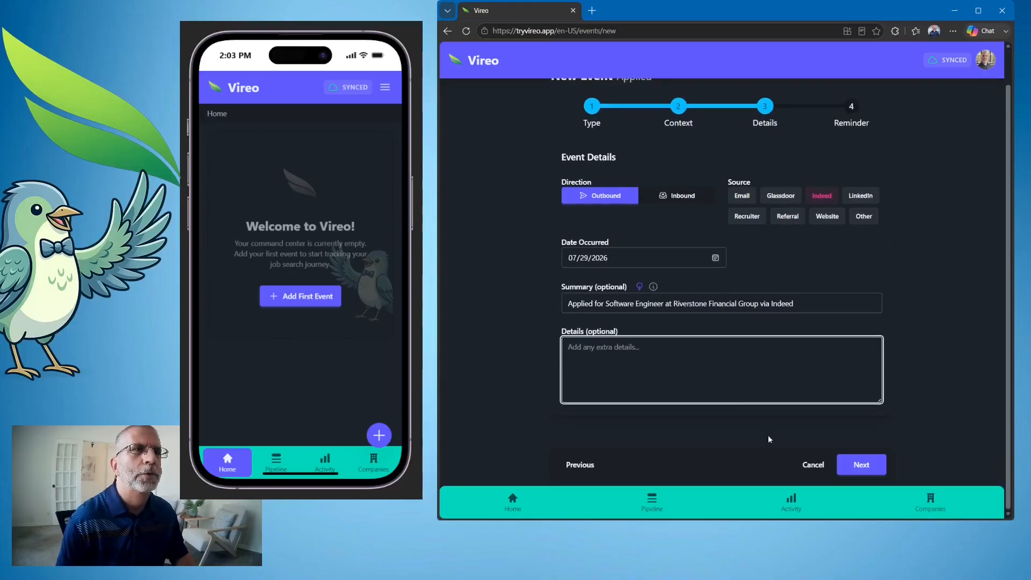
left_click(856, 469)
Add a follow-up reminder in 3 business days and create the event.
left_click(639, 224)
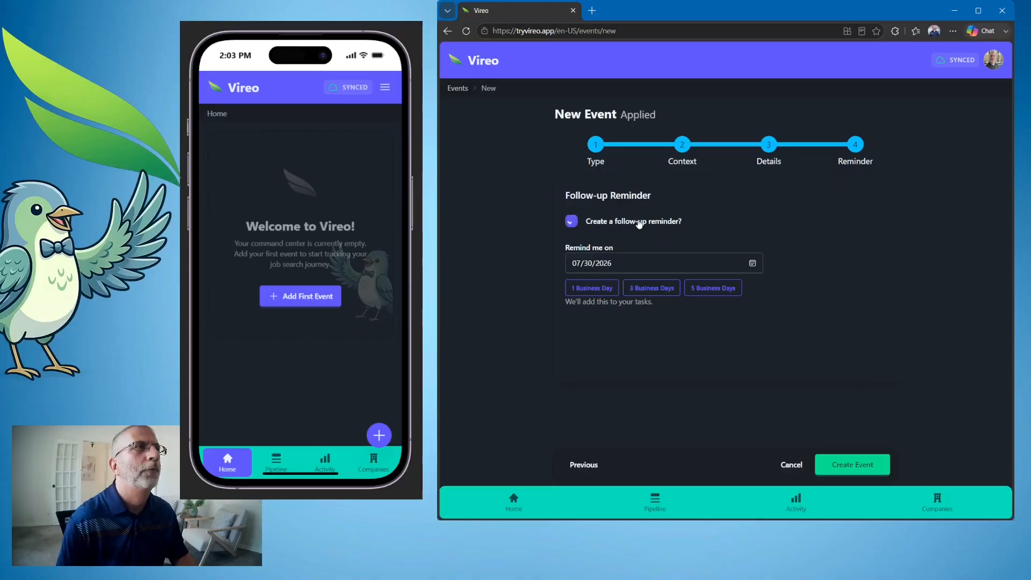
left_click(648, 293)
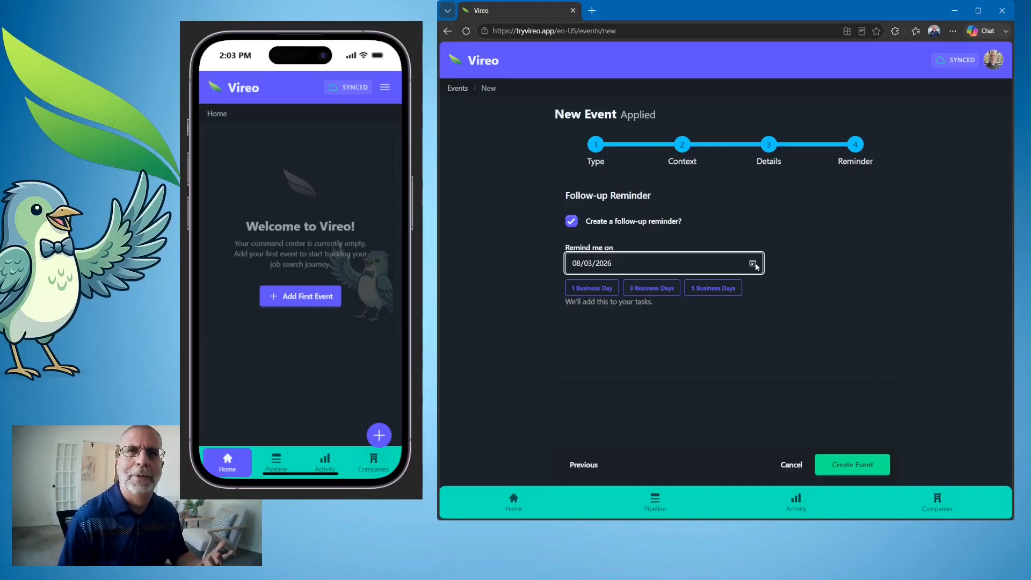
left_click(847, 469)
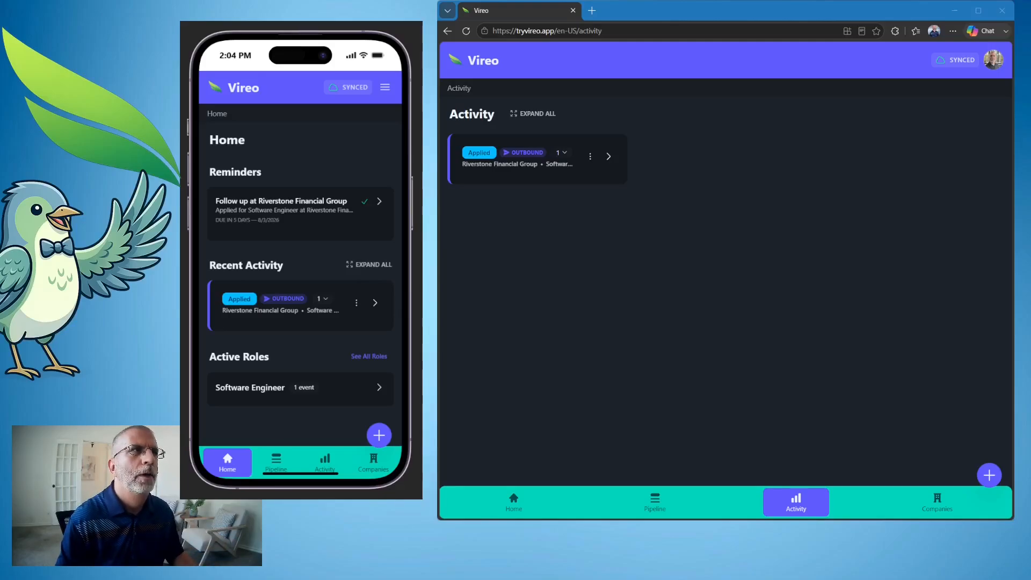
Examine the browser's home page for the synced reminder, recent activity and active role, and view the quick-add options.
left_click(514, 503)
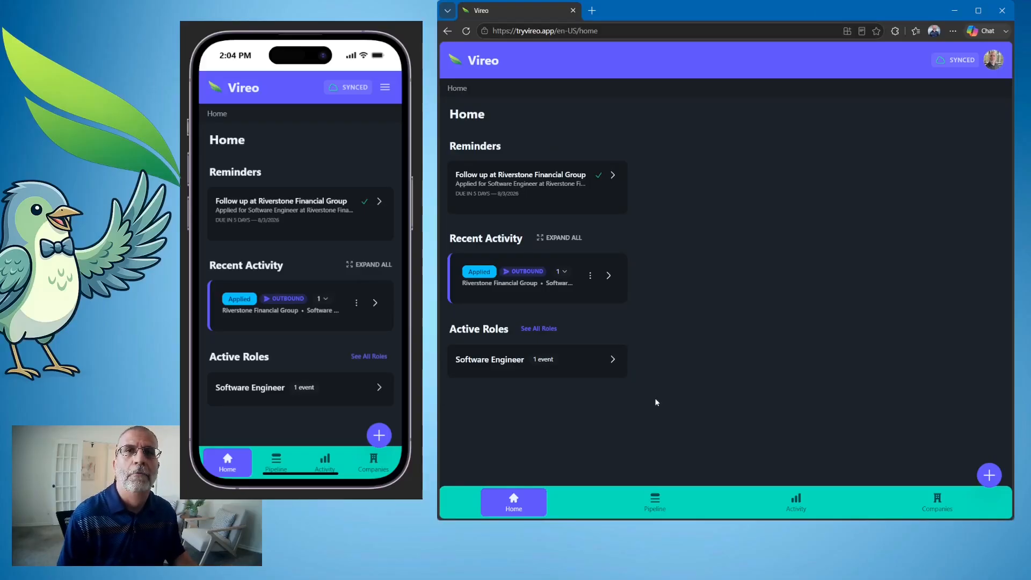
key("alt+Tab")
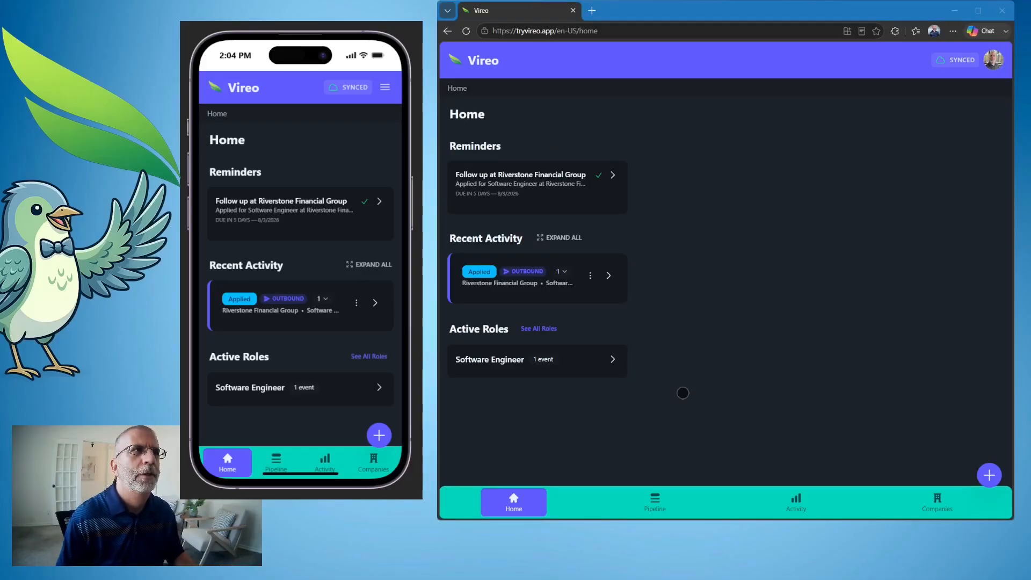
left_click(621, 375)
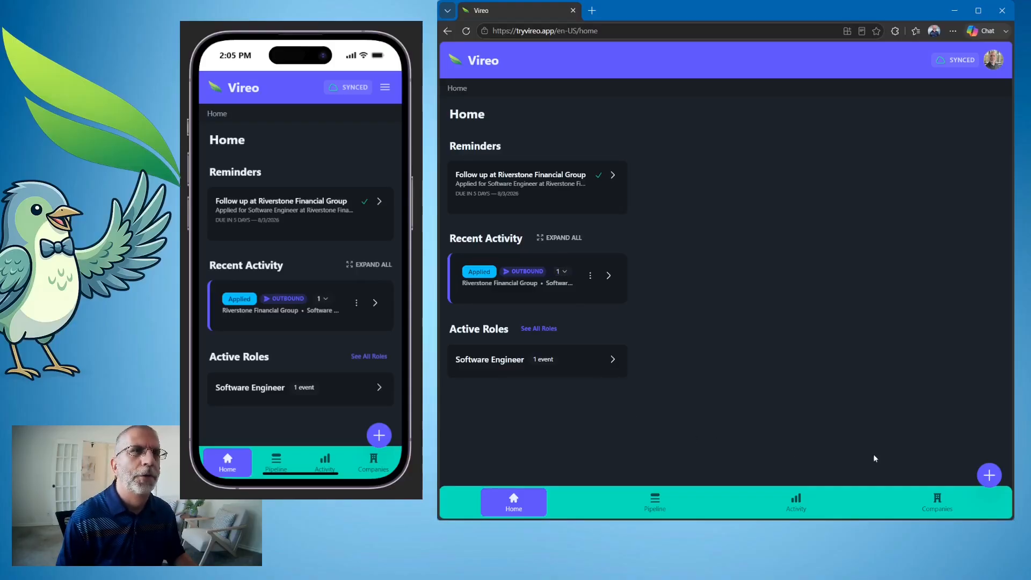
left_click(989, 475)
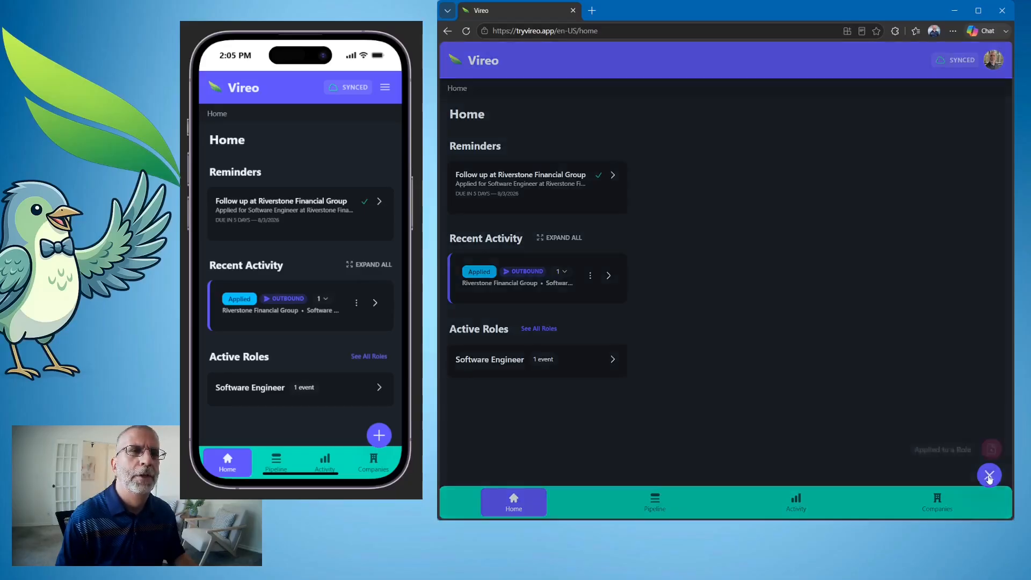
left_click(803, 354)
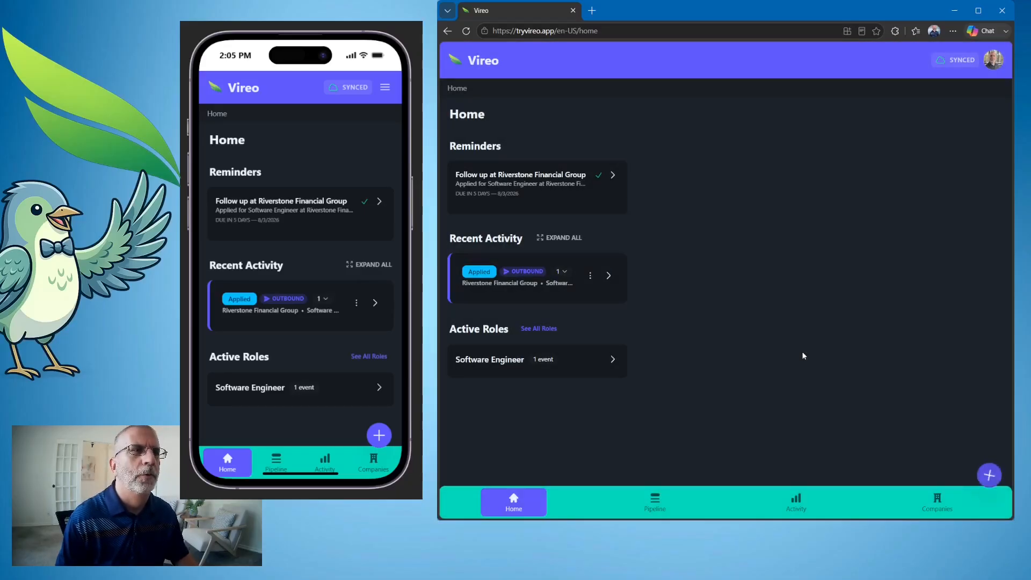
Open Riverstone Financial Group's company details and start a Received Recruiter Outreach event for that company.
left_click(937, 502)
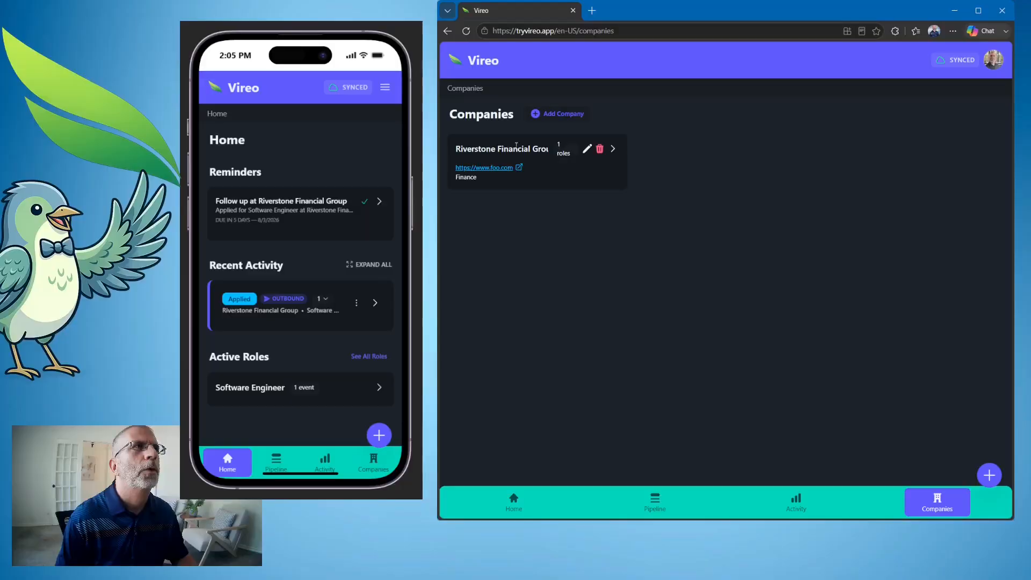
left_click(613, 149)
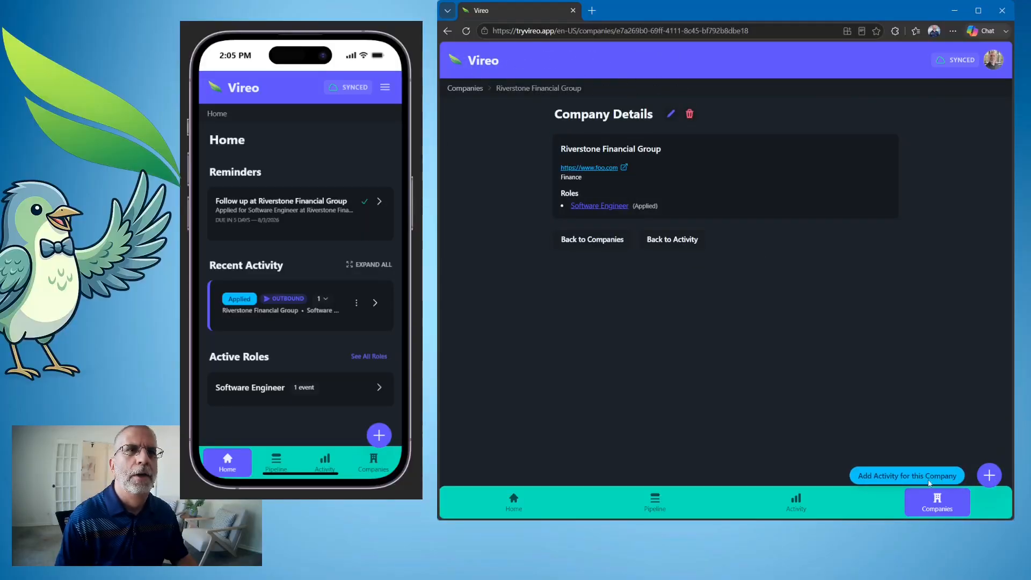
left_click(990, 475)
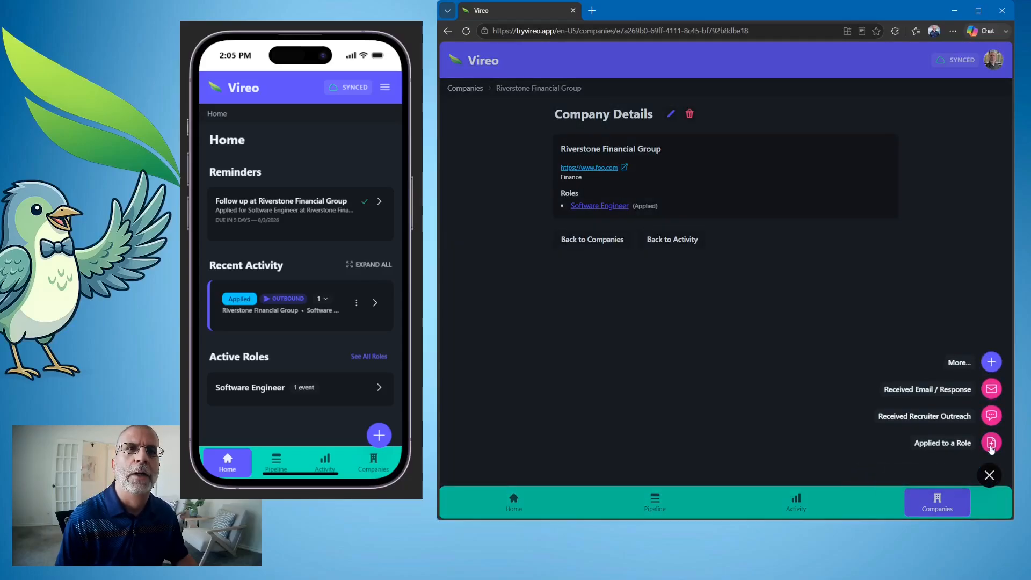
left_click(992, 415)
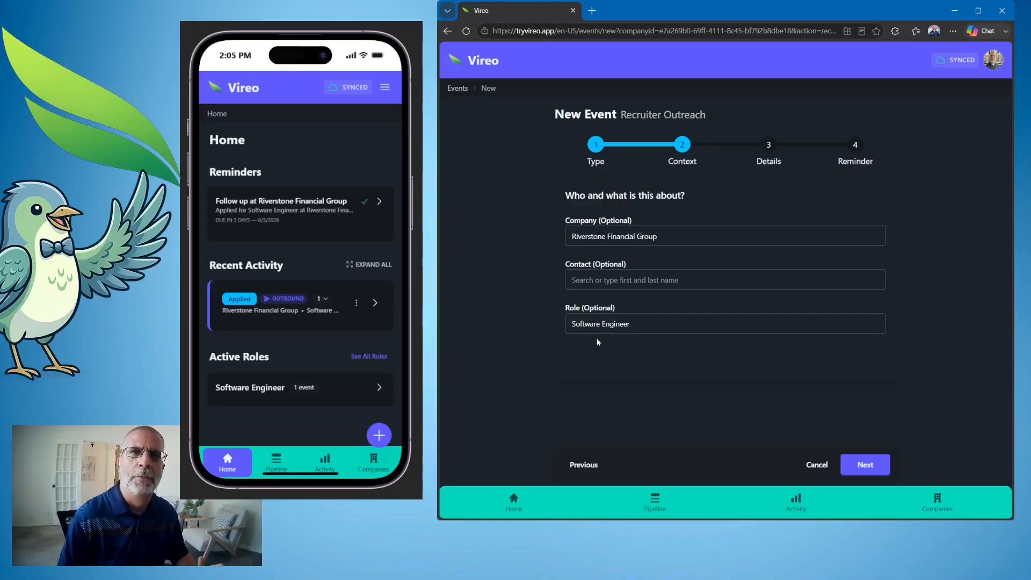
Set the outreach source to Email, enter the details "Hey what's going on this with position?", and create the event without a follow-up reminder.
left_click(858, 467)
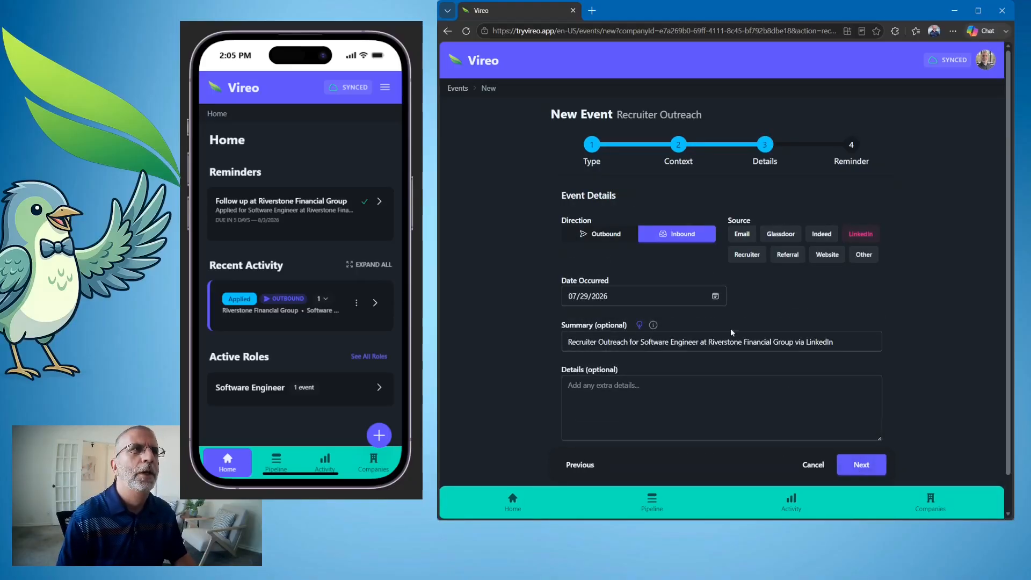
scroll(761, 308, "down", 1)
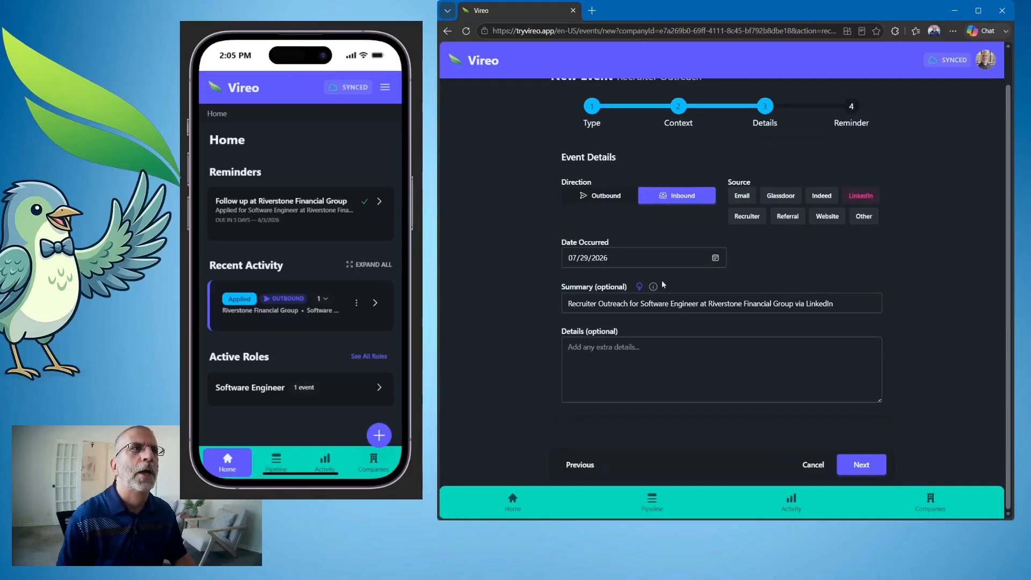
left_click(742, 196)
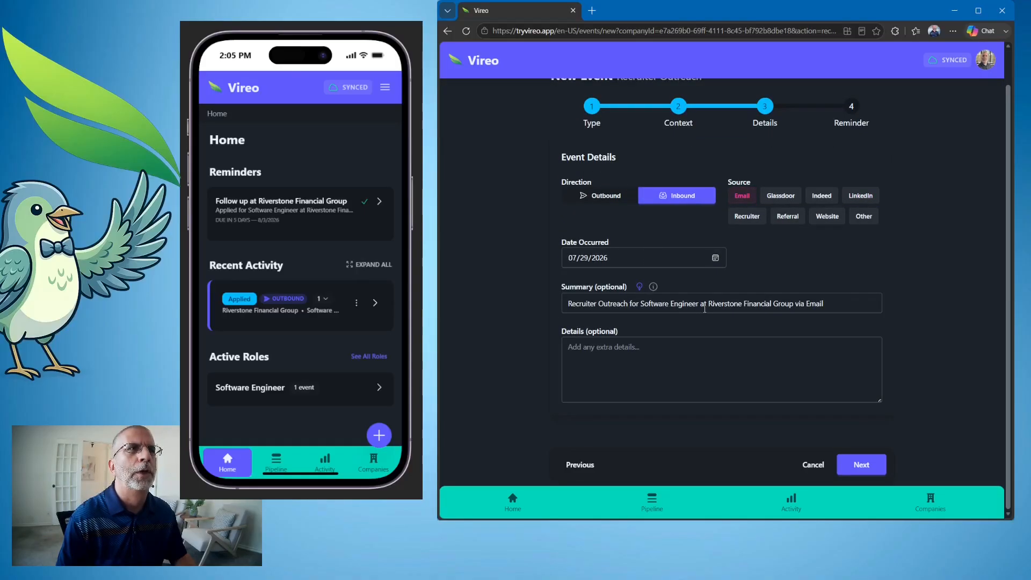
left_click(695, 349)
type("H")
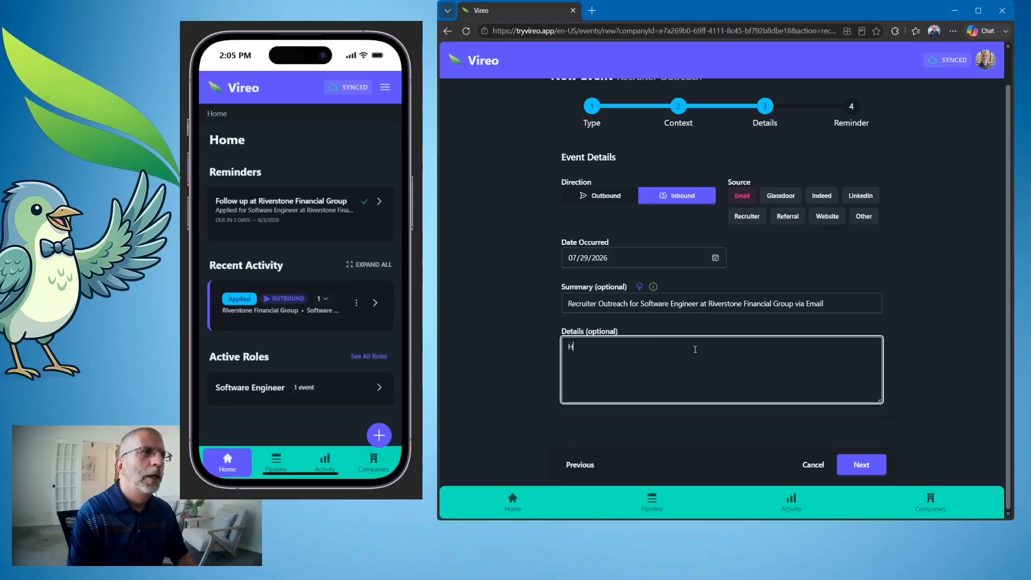
type("ey what's going on this with position?")
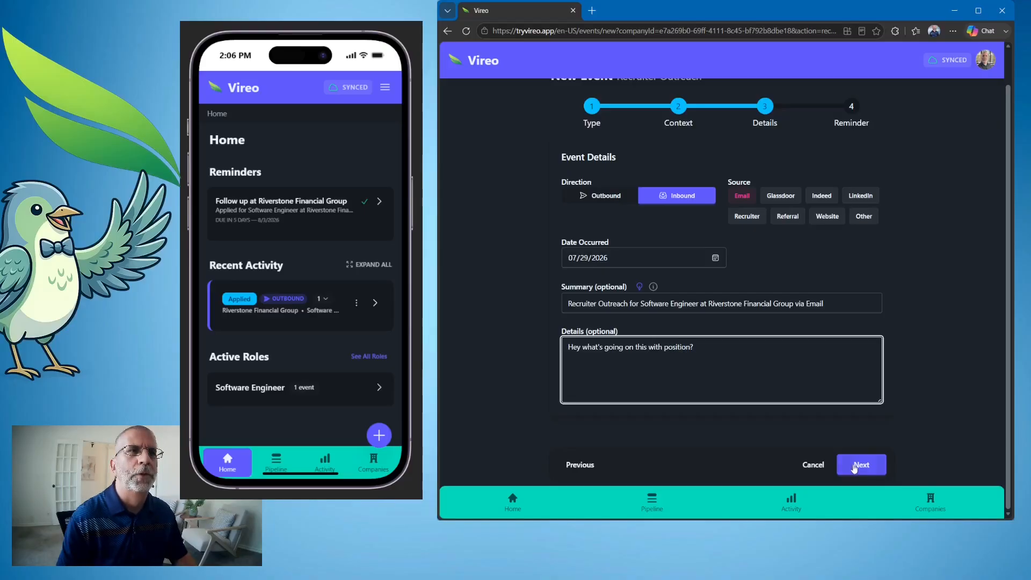
left_click(858, 465)
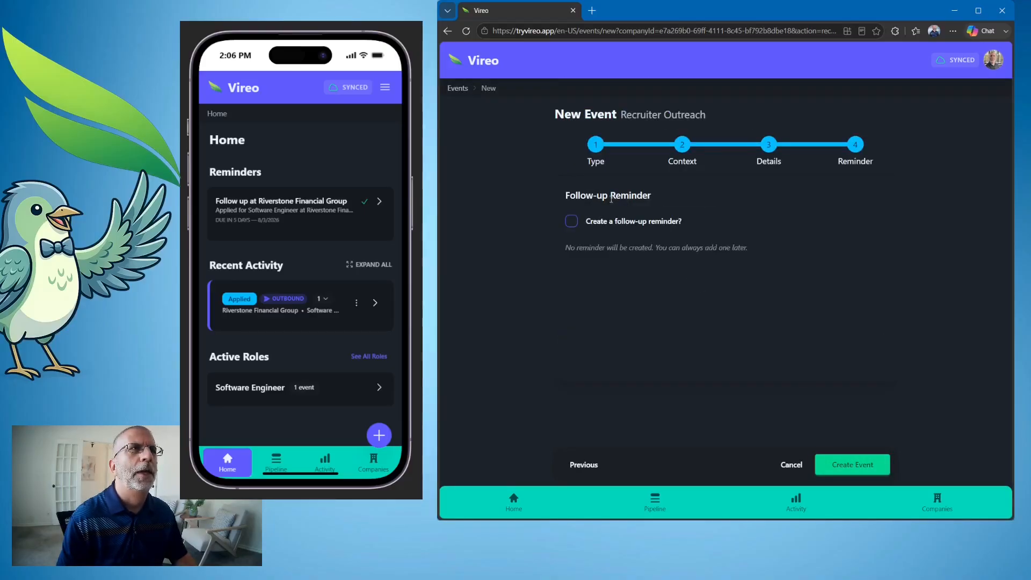
left_click(851, 466)
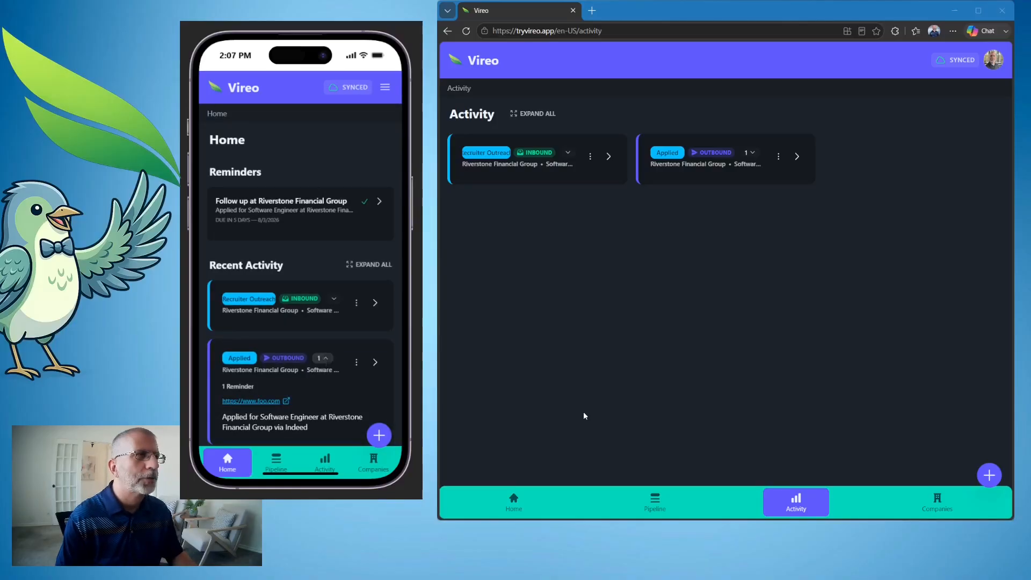
Examine the activity in the browser, then expand the Recruiter Outreach entry on the browser's home page and on the phone to compare the details.
left_click(563, 320)
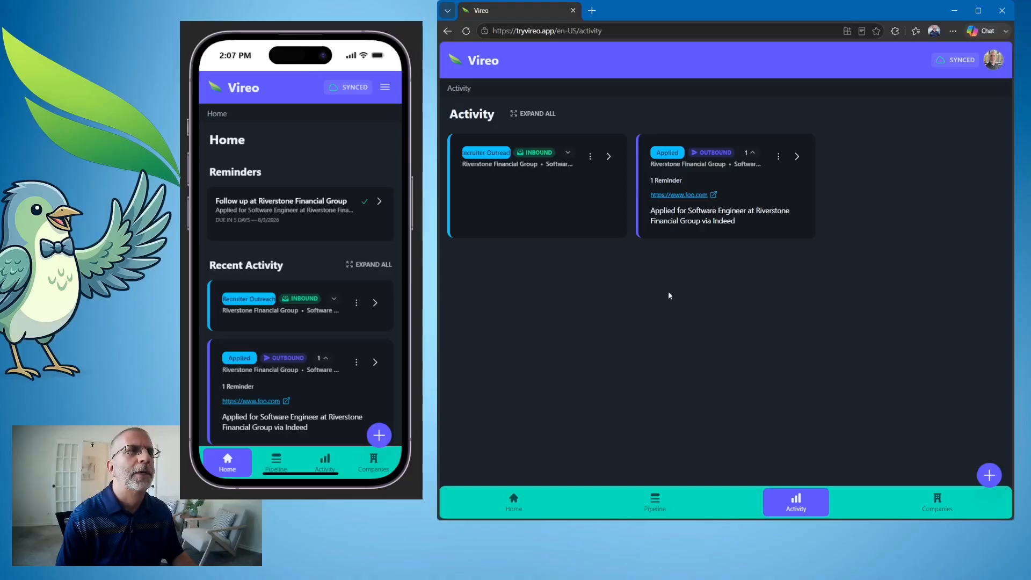
left_click(526, 497)
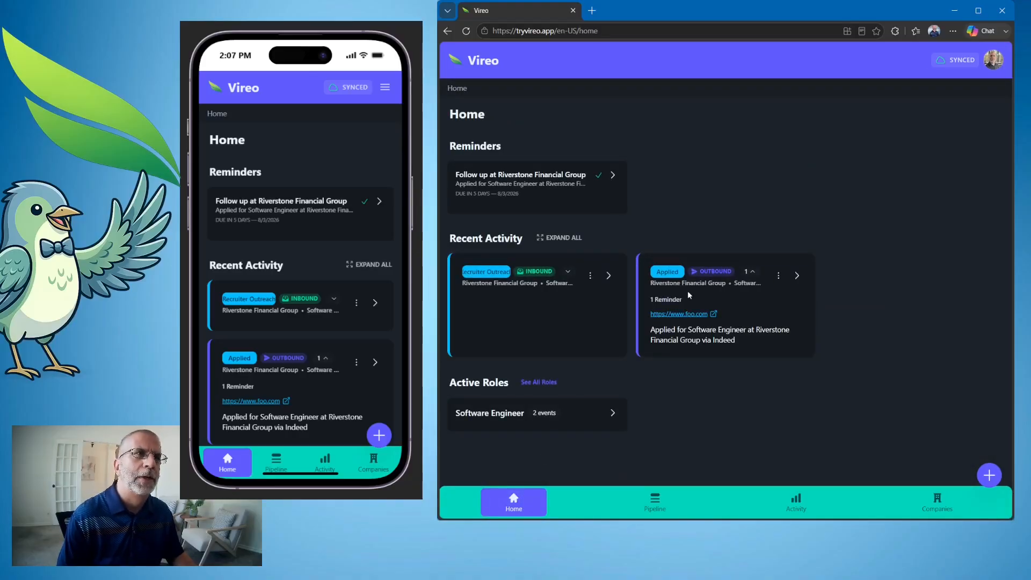
left_click(568, 273)
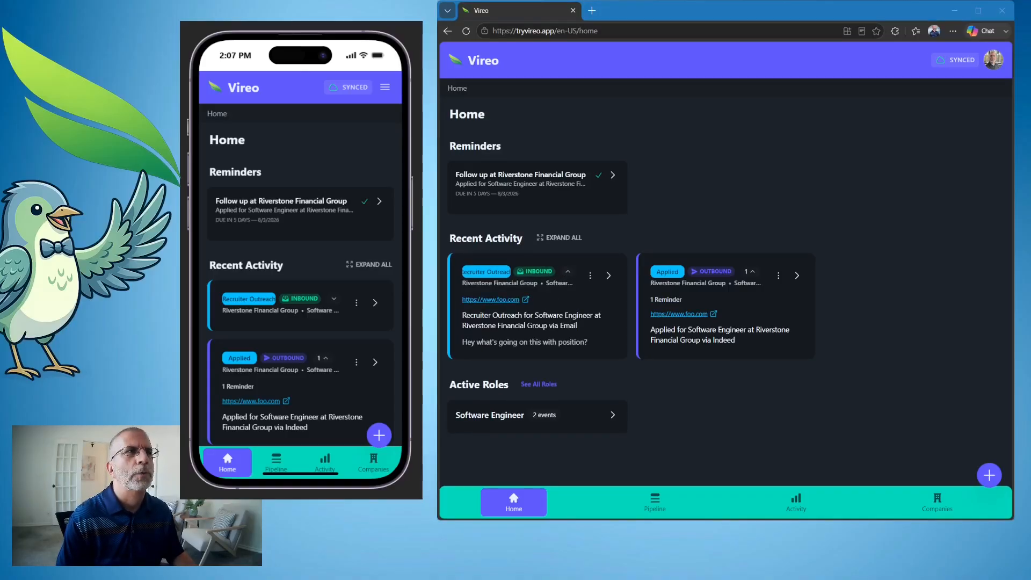
left_click(335, 299)
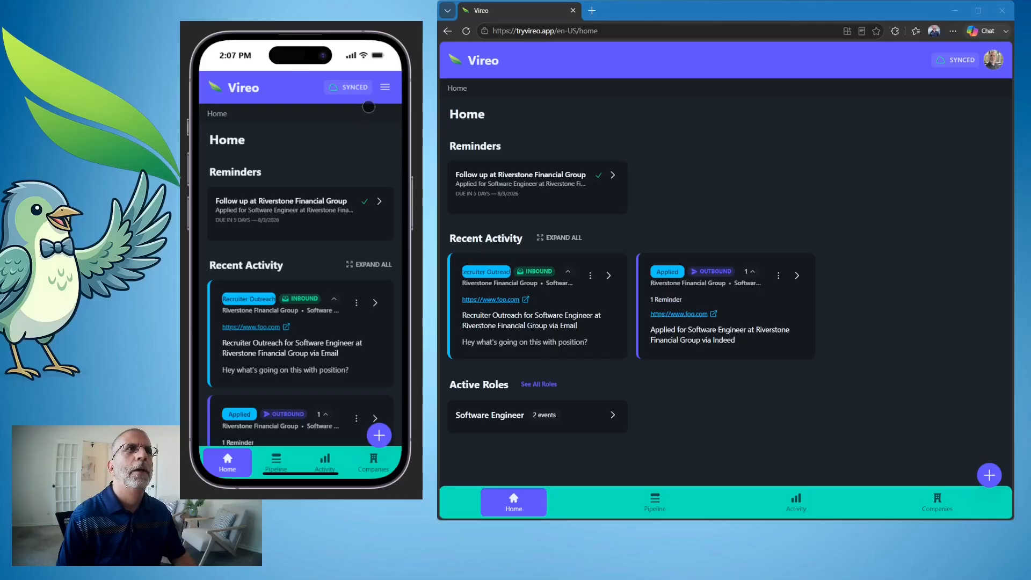
Set the floating action button position to Left-handed in the phone's settings, and return to the browser to check the sync.
left_click(385, 87)
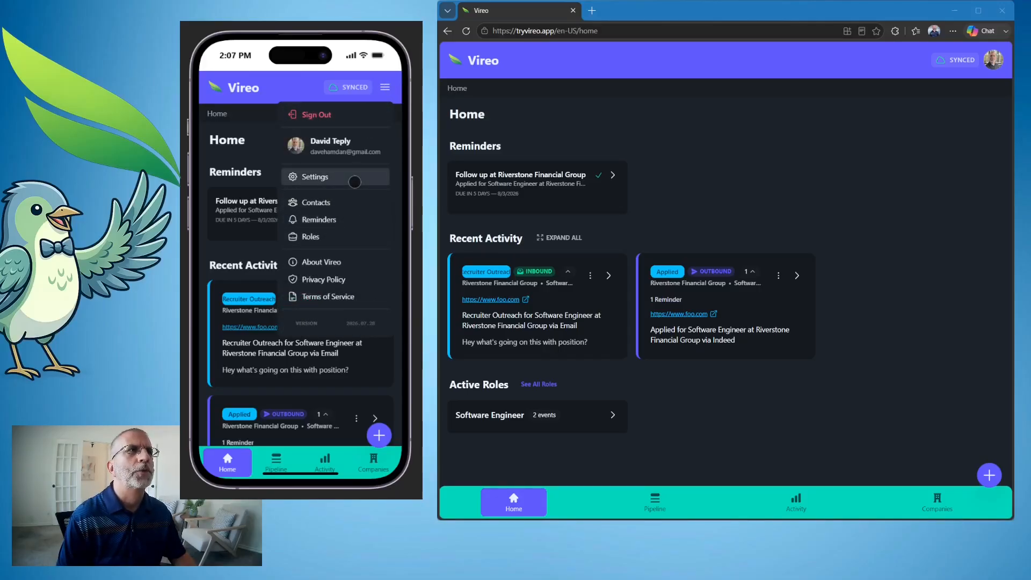
left_click(354, 182)
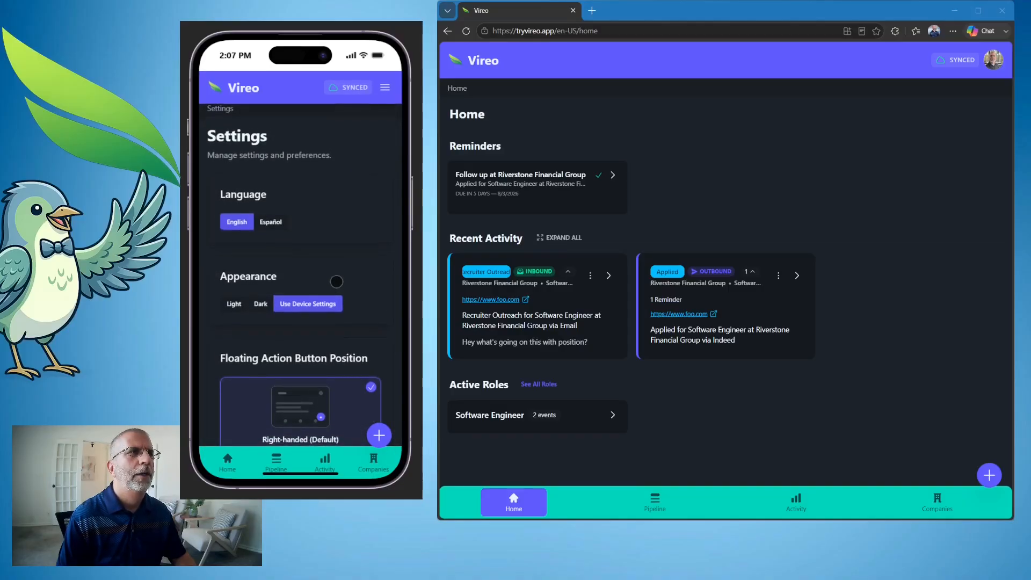
scroll(339, 272, "down", 5)
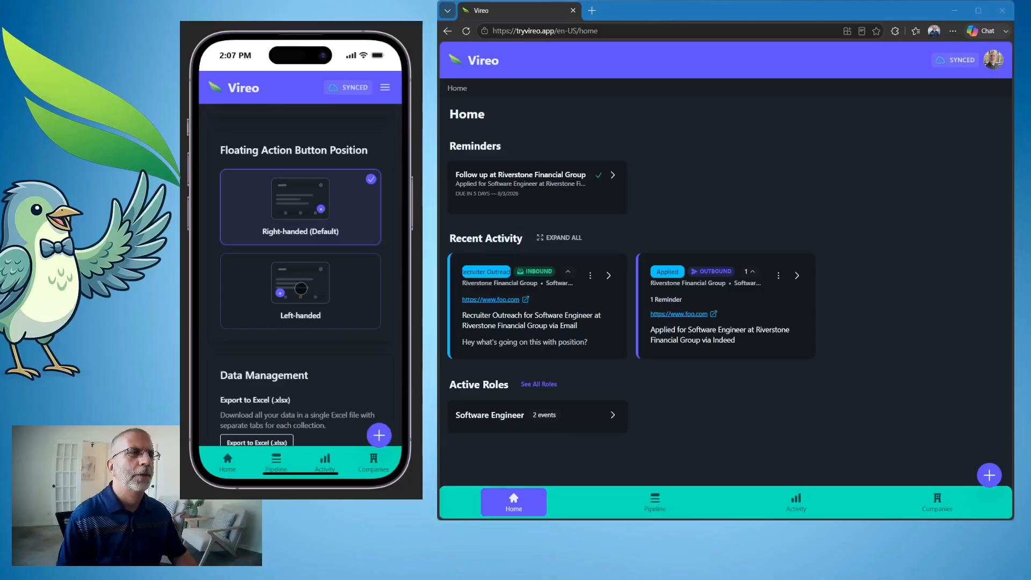
left_click(300, 291)
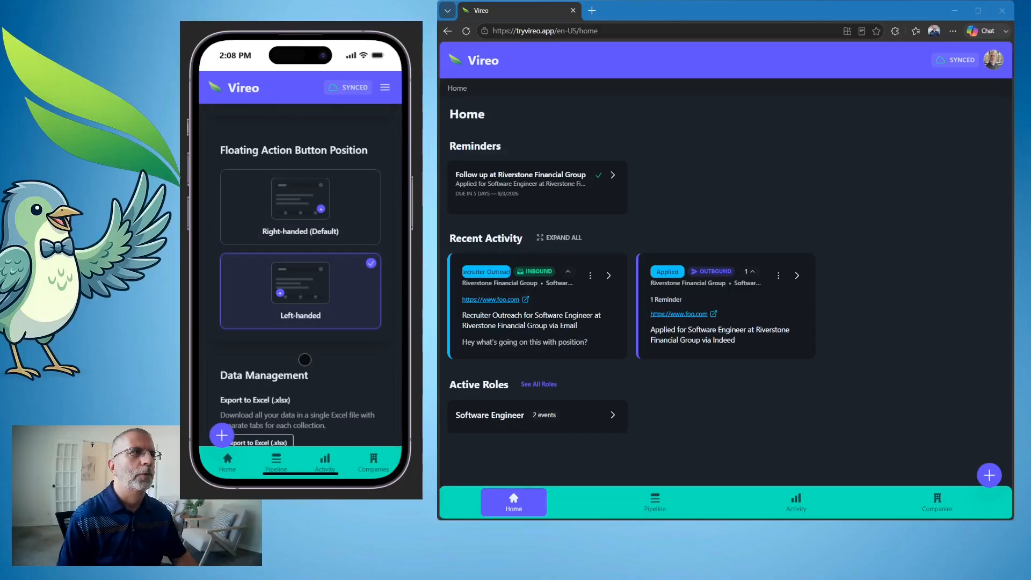
left_click(598, 375)
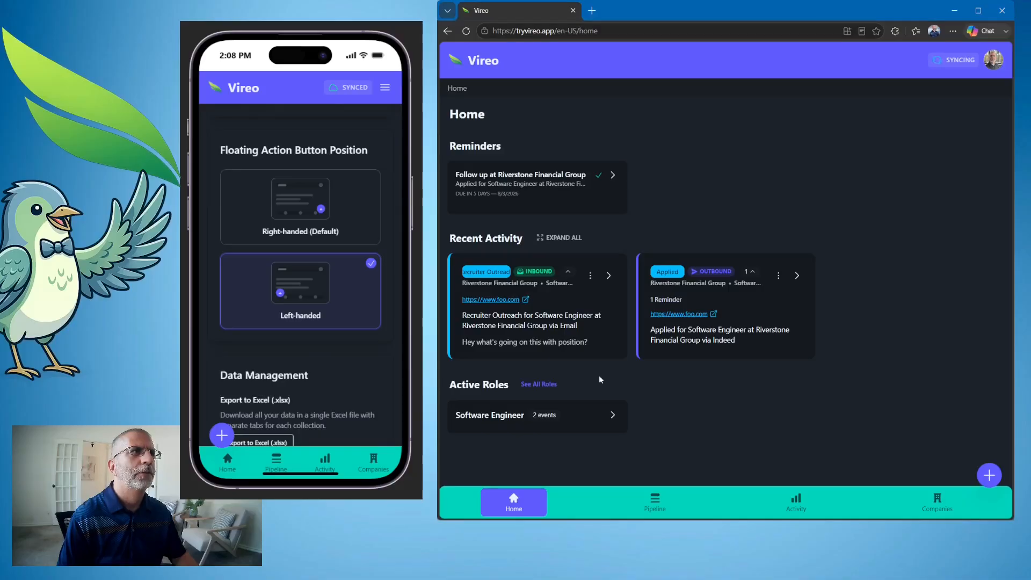